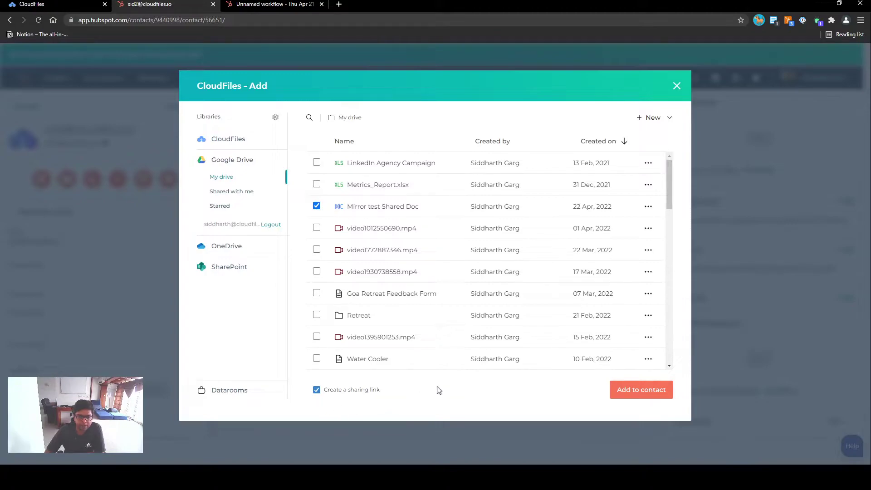
Step: Add Mirror test Shared Doc to the contact with a sharing link and view the document through the copied link in a new browser tab
left_click(637, 389)
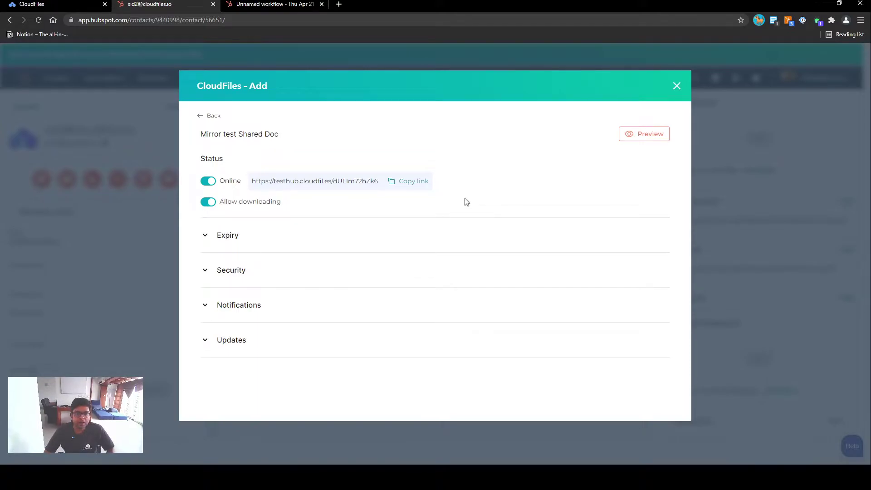
left_click(421, 183)
left_click(338, 4)
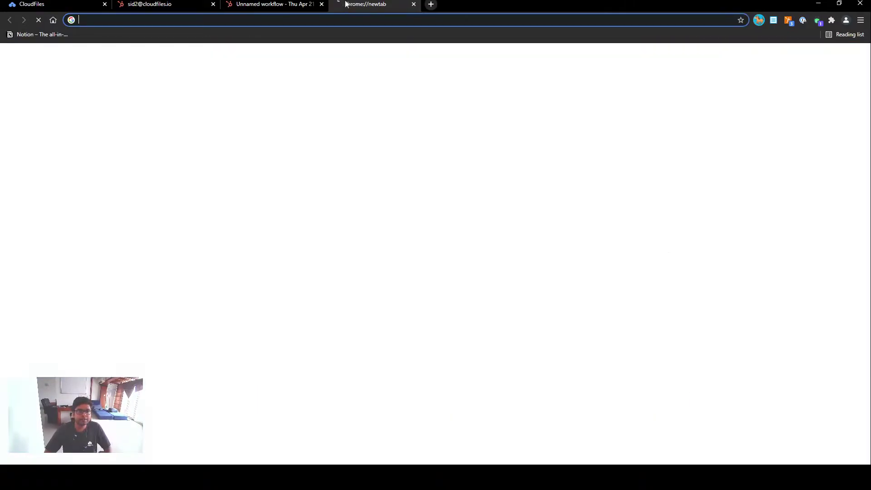
key("ctrl+v")
key("Return")
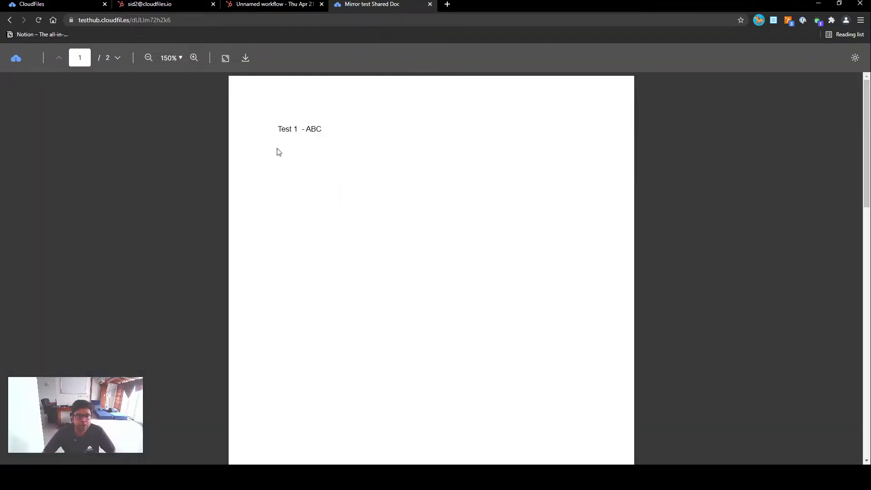
scroll(292, 203, "down", 5)
scroll(181, 145, "up", 5)
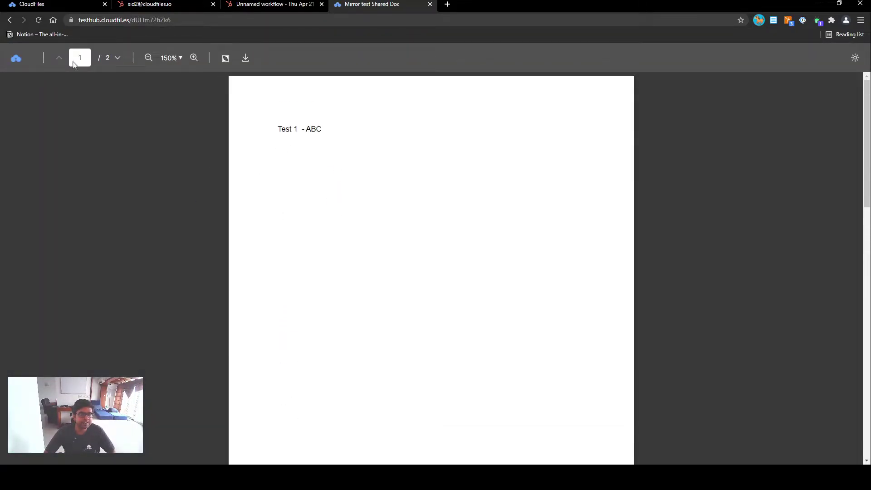
Step: Take the Mirror test Shared Doc sharing link offline and reload the shared page to test access
left_click(31, 4)
left_click(150, 4)
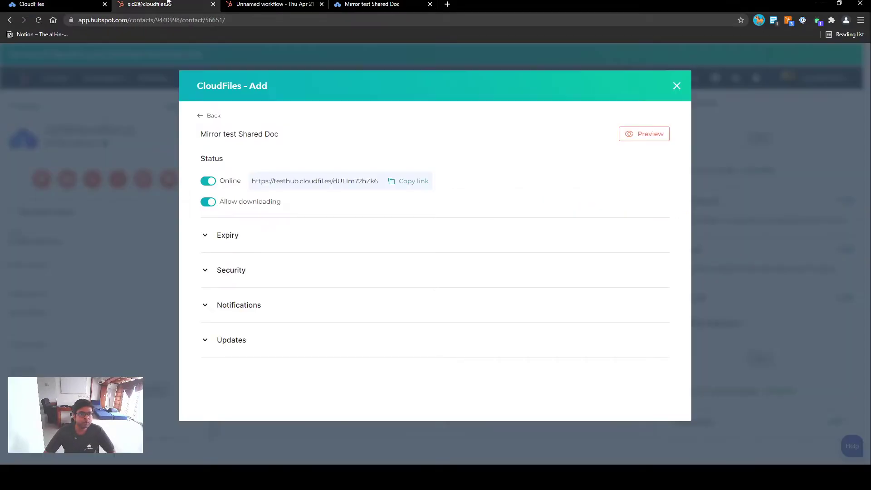
left_click(208, 183)
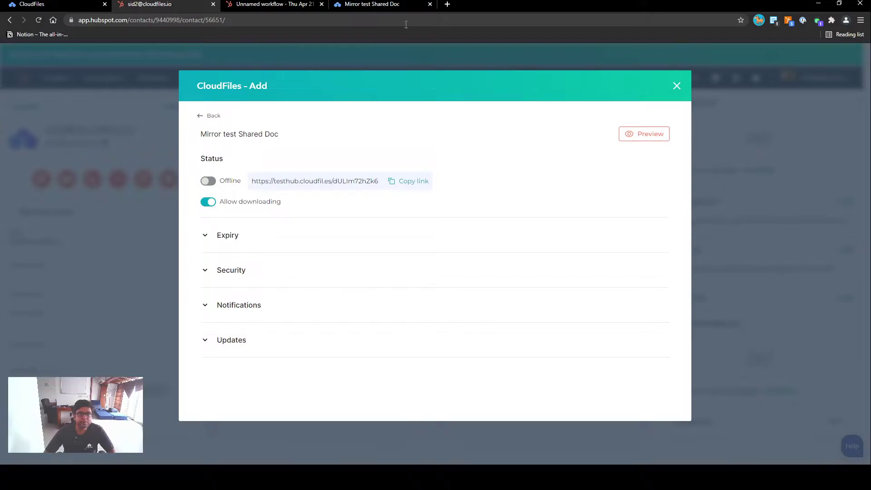
left_click(386, 5)
key("F5")
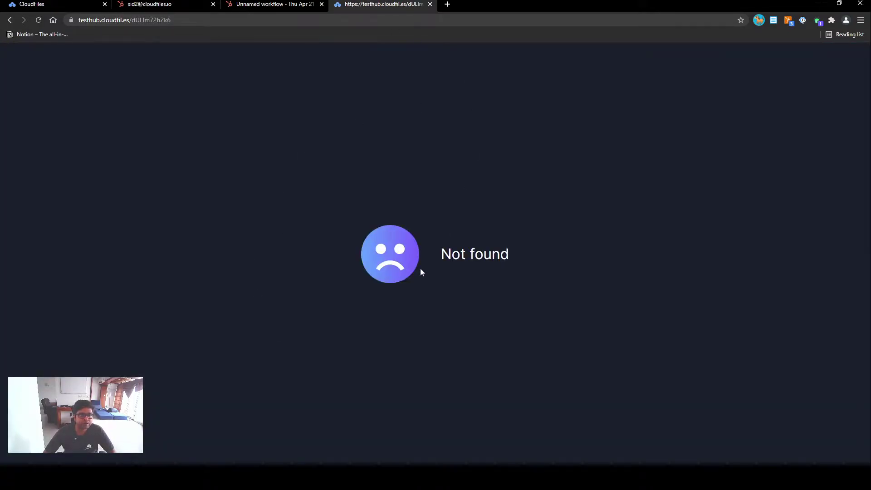
Step: Set the sharing link back online, reload the shared page and look through both document pages
left_click(150, 5)
left_click(208, 181)
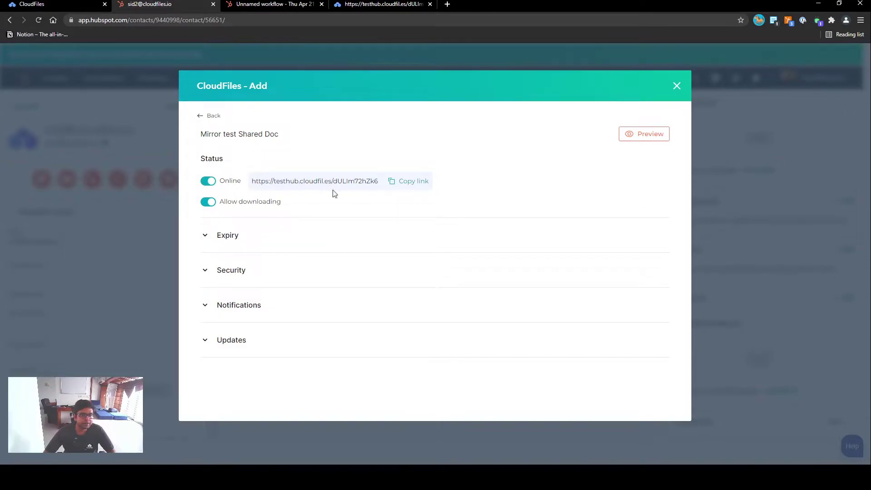
left_click(377, 4)
key("F5")
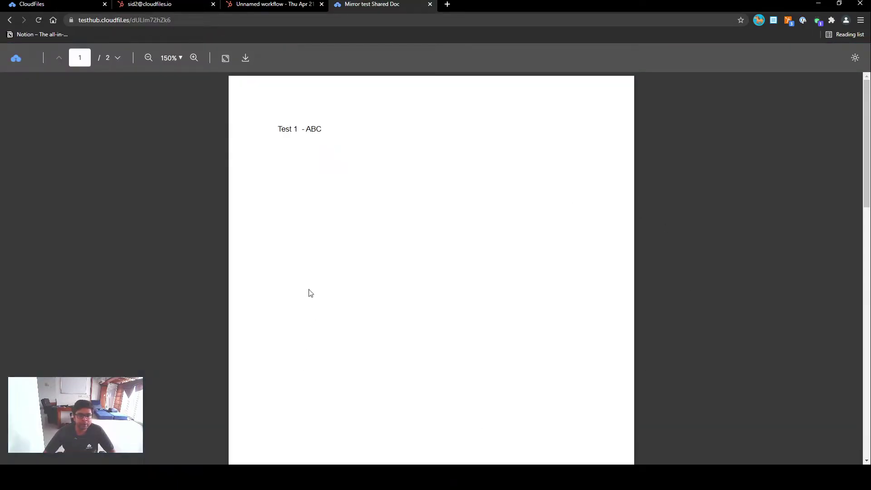
scroll(270, 257, "down", 15)
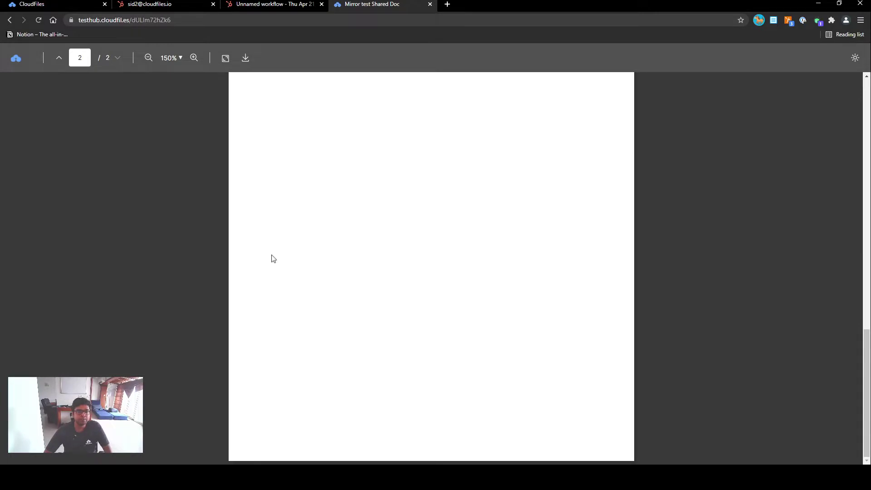
scroll(271, 256, "up", 15)
Step: Show the link's Expiry options in the contact record, and download Mirror test Shared Doc from its shared page
left_click(148, 3)
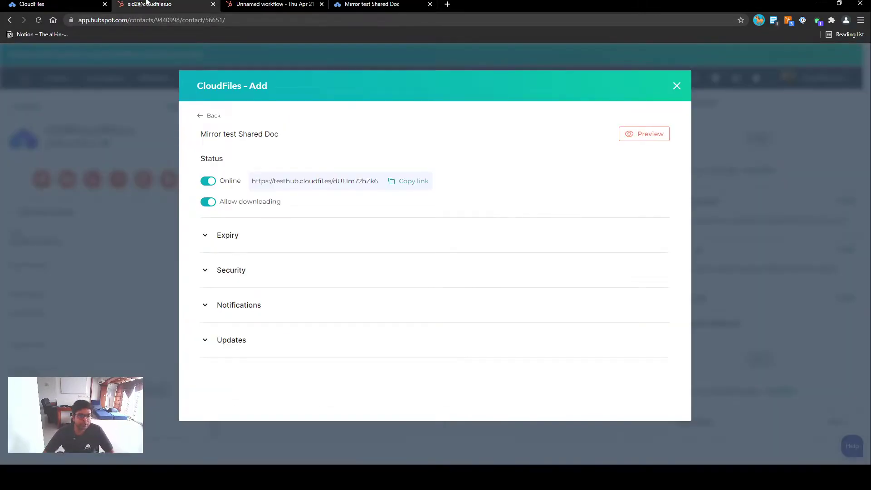
left_click(231, 240)
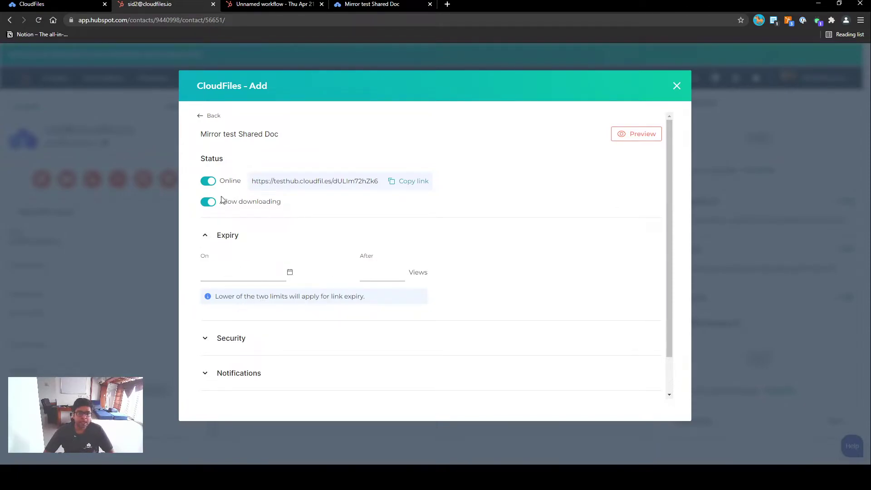
left_click(360, 4)
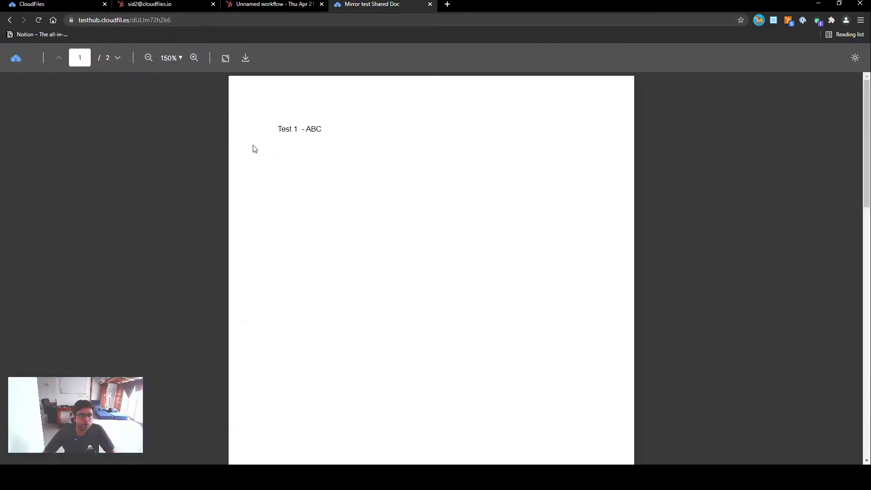
left_click(245, 59)
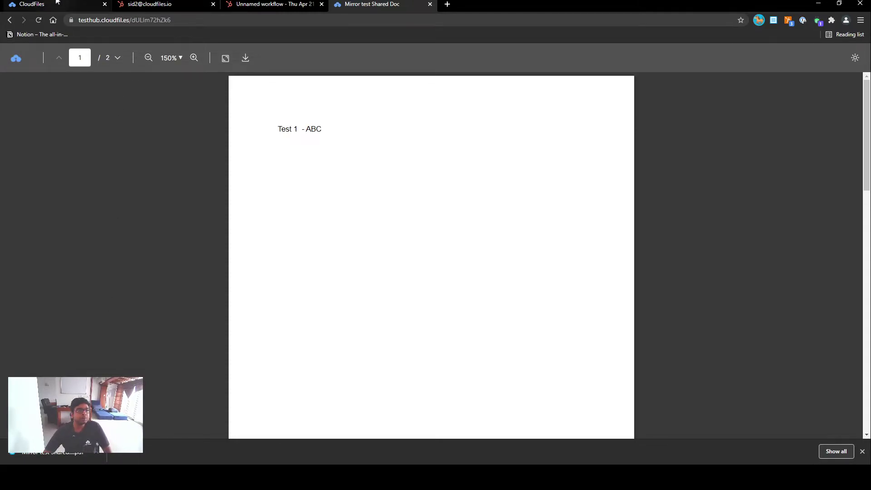
Step: Disable downloading for the sharing link and check the shared page for the download option
left_click(144, 4)
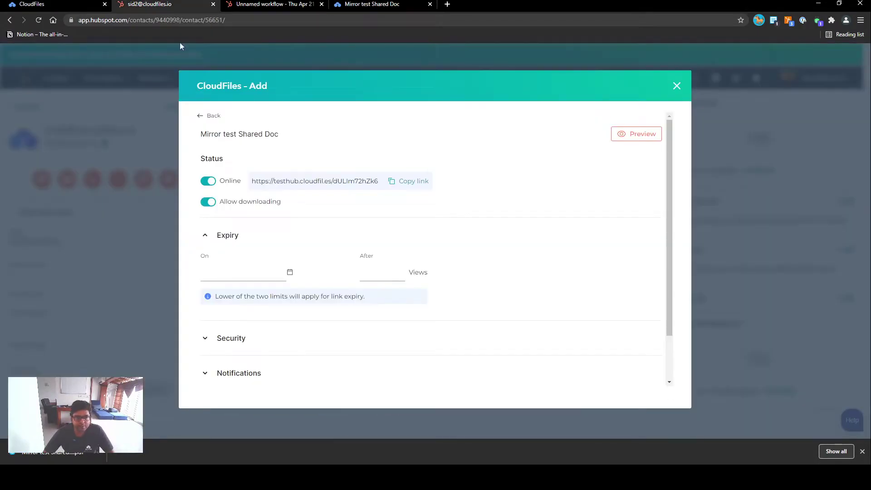
left_click(208, 205)
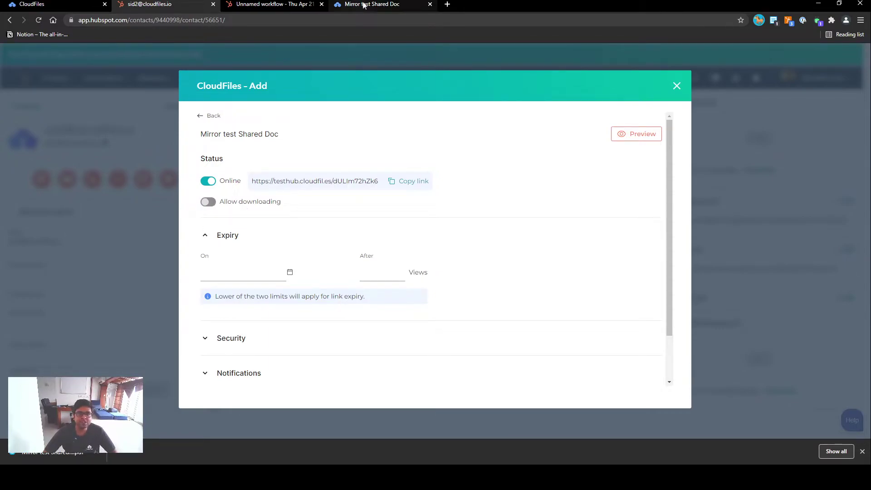
left_click(362, 4)
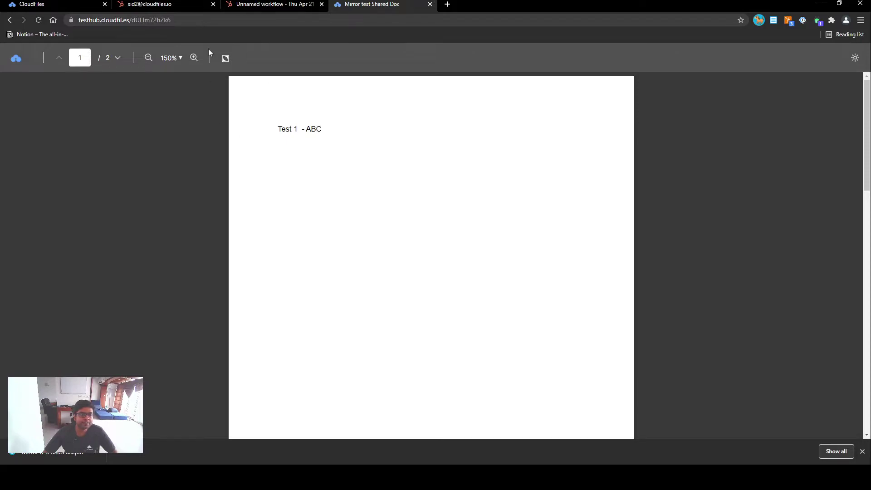
Step: Collapse the Expiry options, turn on Require email in the link's Security settings and check the shared page
left_click(161, 5)
left_click(233, 236)
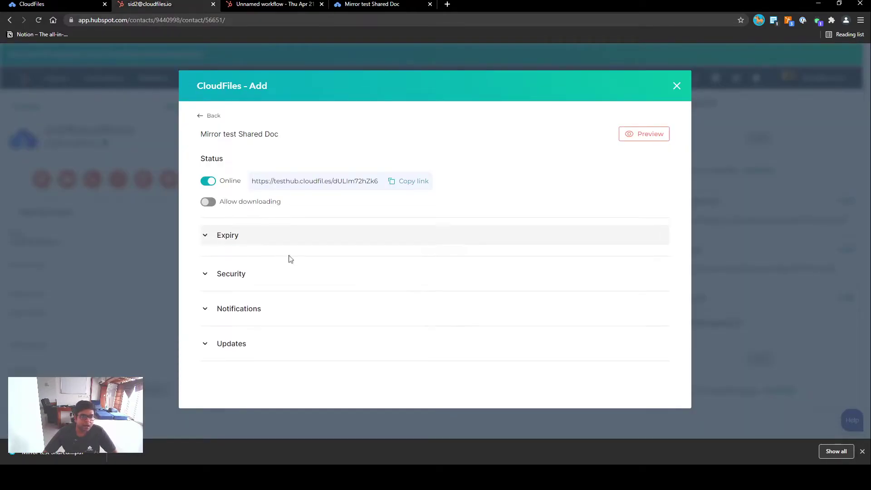
left_click(233, 272)
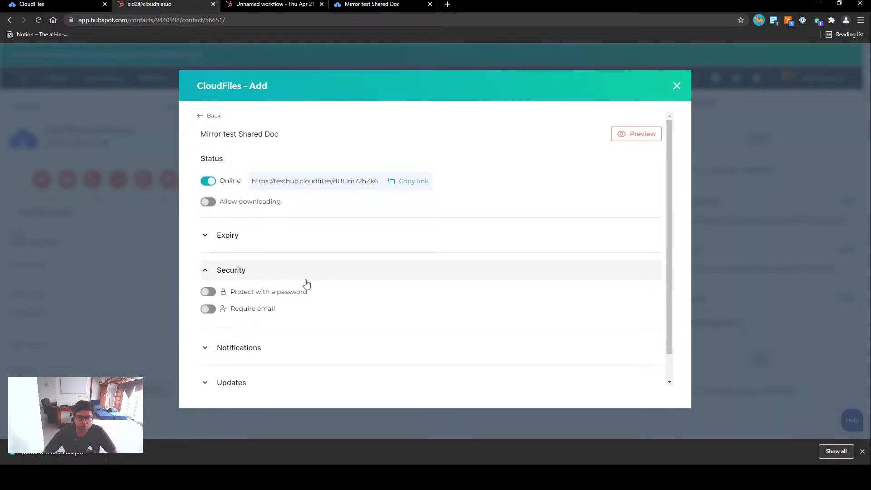
scroll(307, 283, "down", 1)
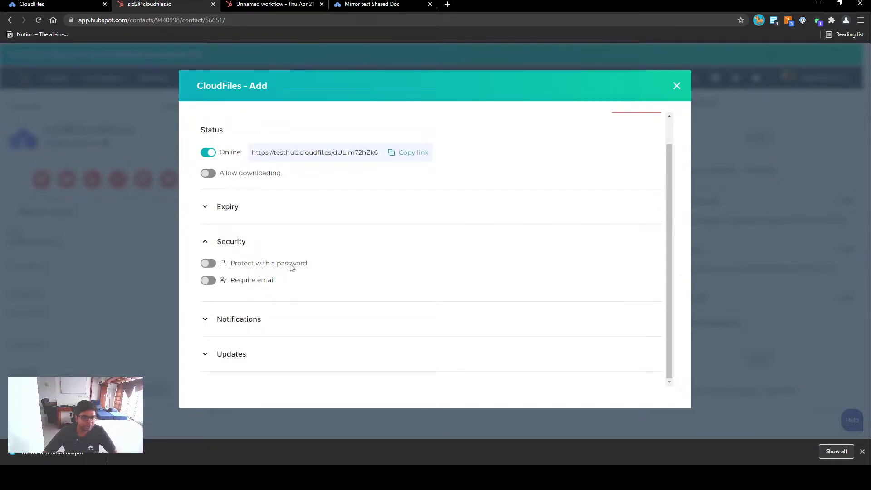
left_click(208, 280)
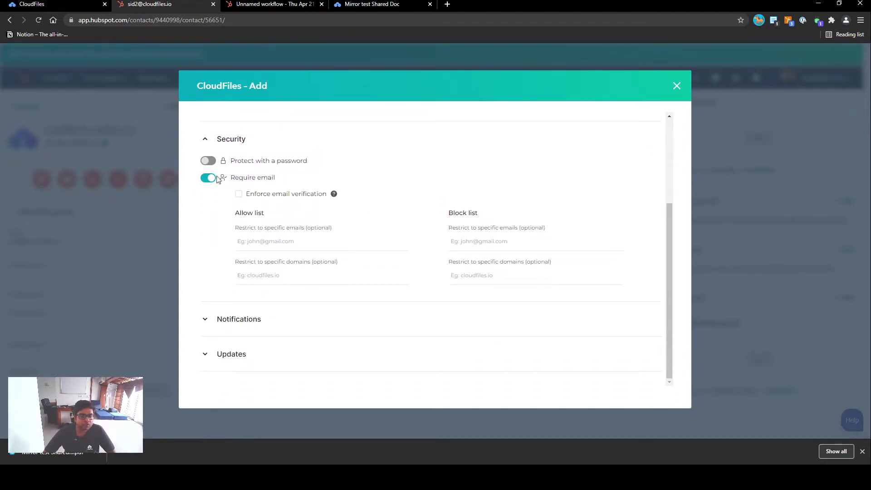
left_click(363, 3)
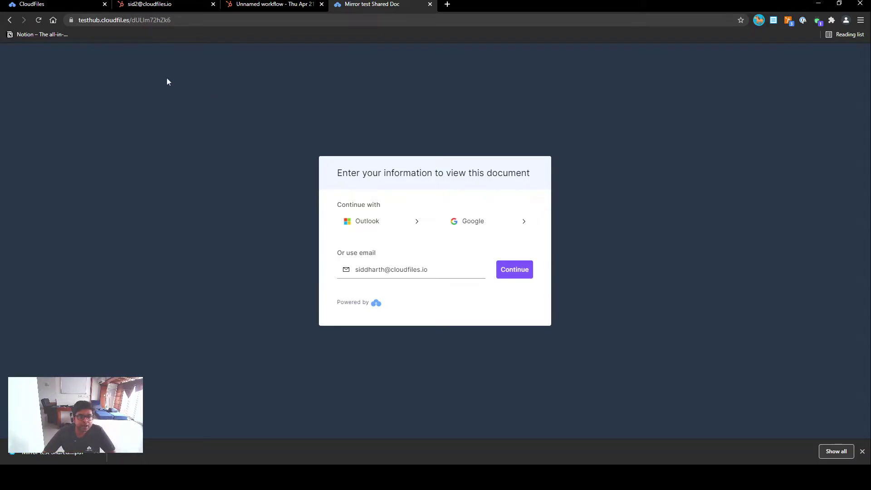
Step: Enforce email verification for the sharing link and return to the shared page's email form
left_click(62, 4)
left_click(137, 4)
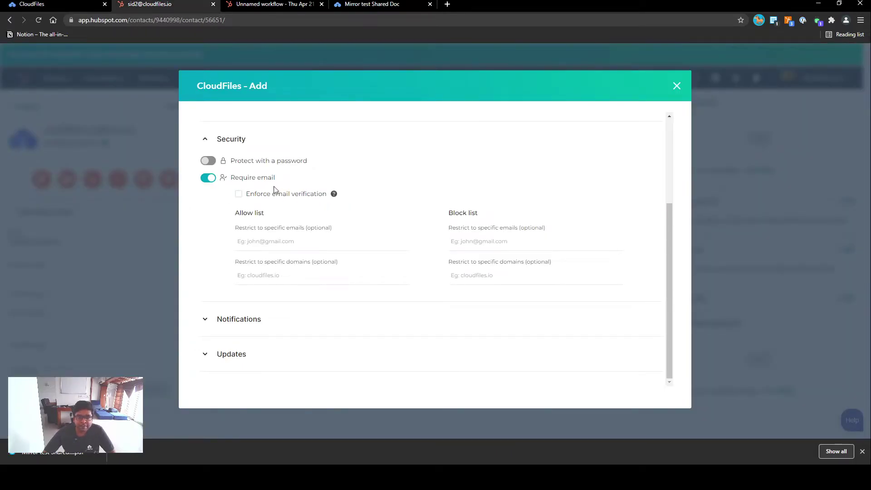
left_click(238, 195)
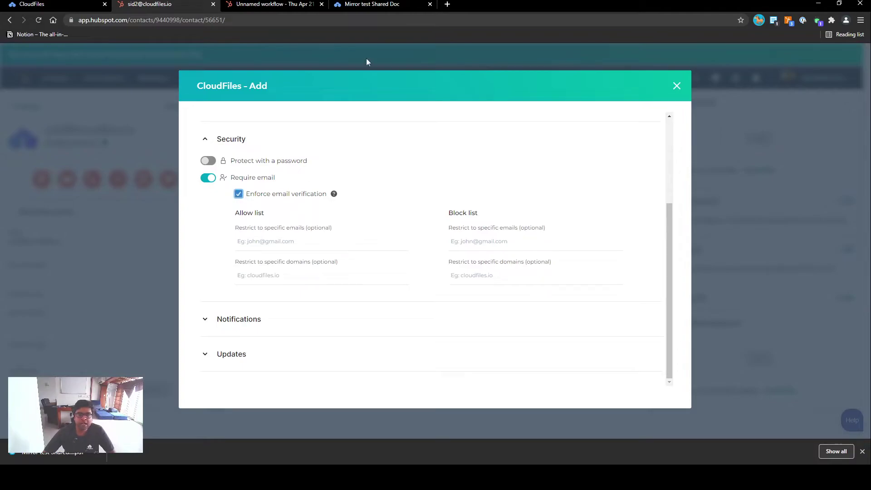
left_click(369, 4)
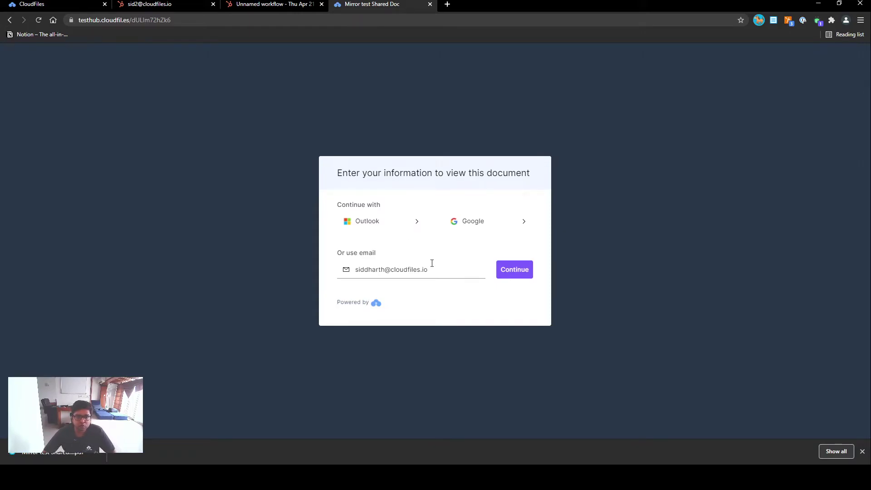
Step: Remove the contact's email address from the link's allow list and close the CloudFiles link settings
left_click(150, 4)
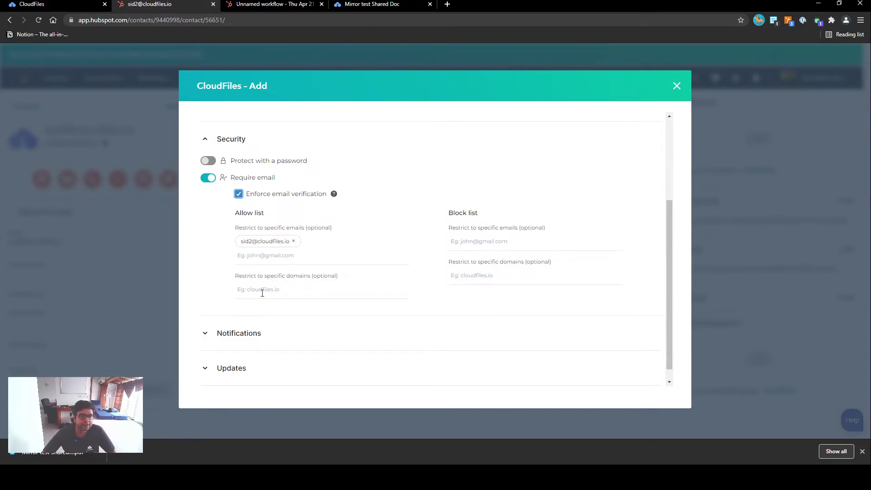
left_click(293, 241)
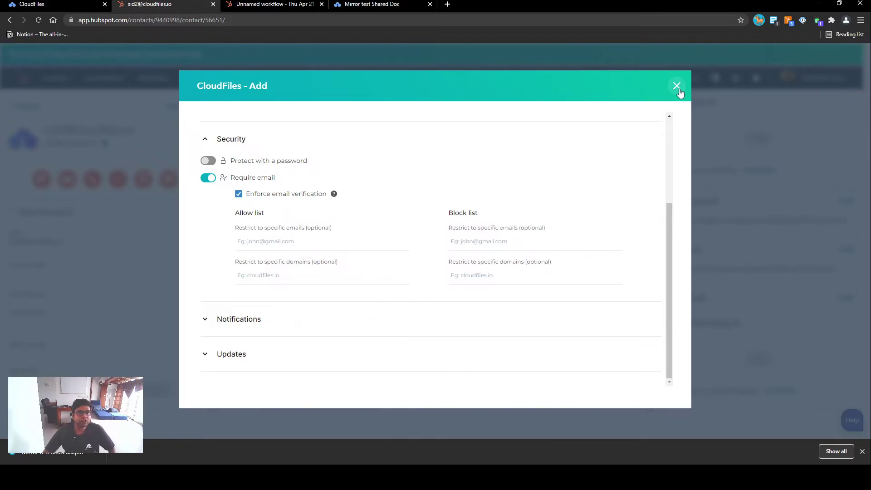
left_click(274, 4)
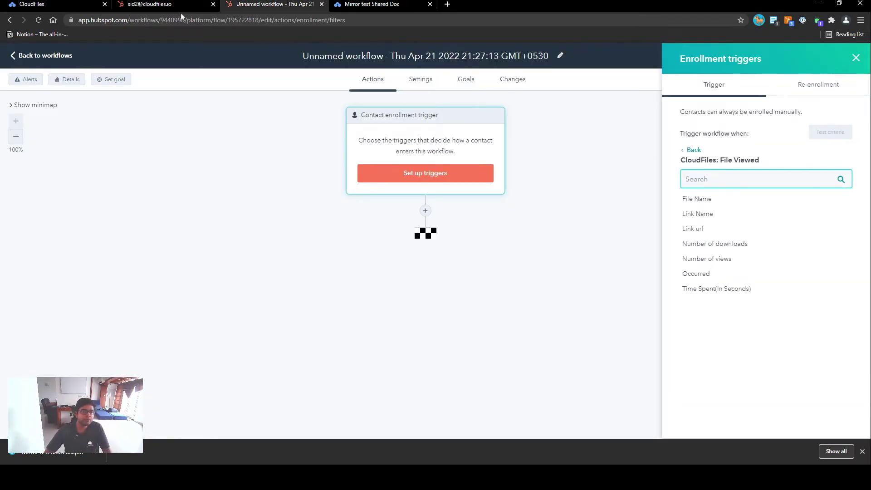
left_click(191, 5)
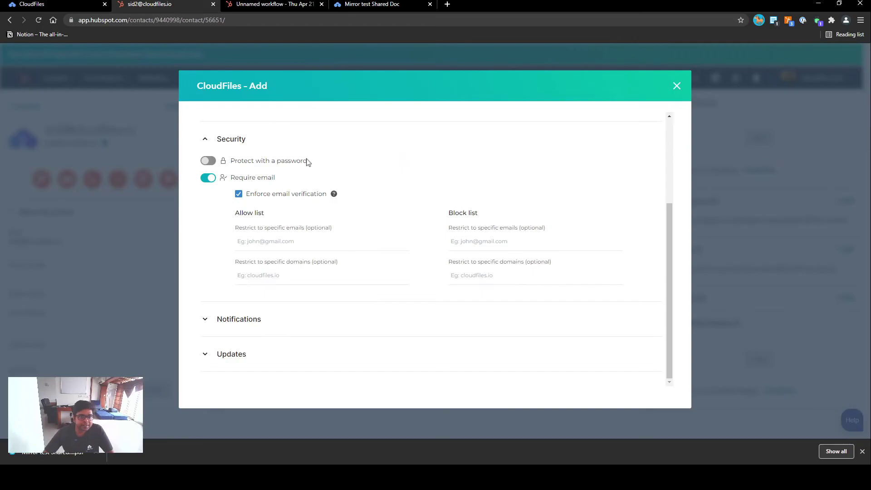
left_click(676, 86)
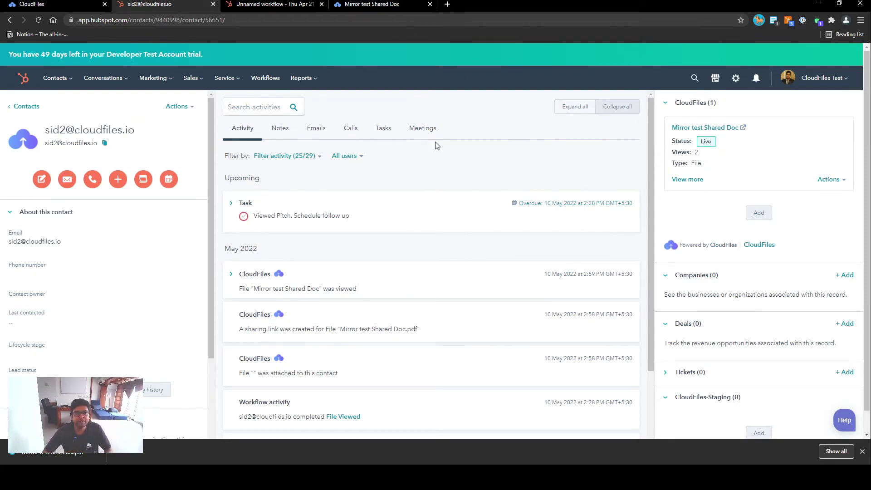
Step: Open the CloudFiles Update Link Settings action for a new step below the workflow's enrollment trigger, and return to the contact record
left_click(275, 4)
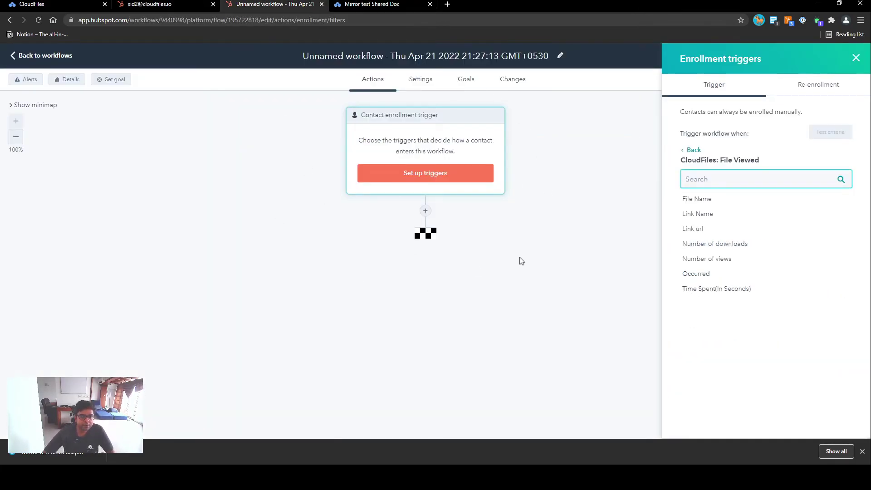
left_click(426, 211)
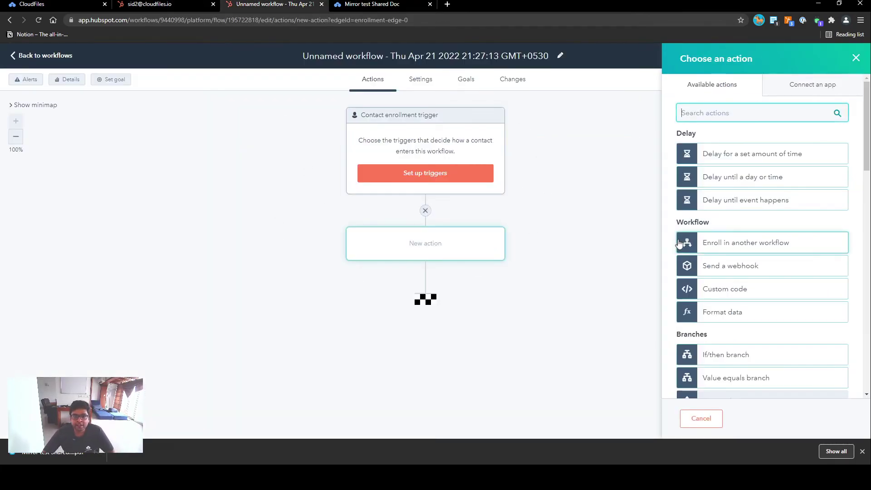
scroll(788, 268, "down", 15)
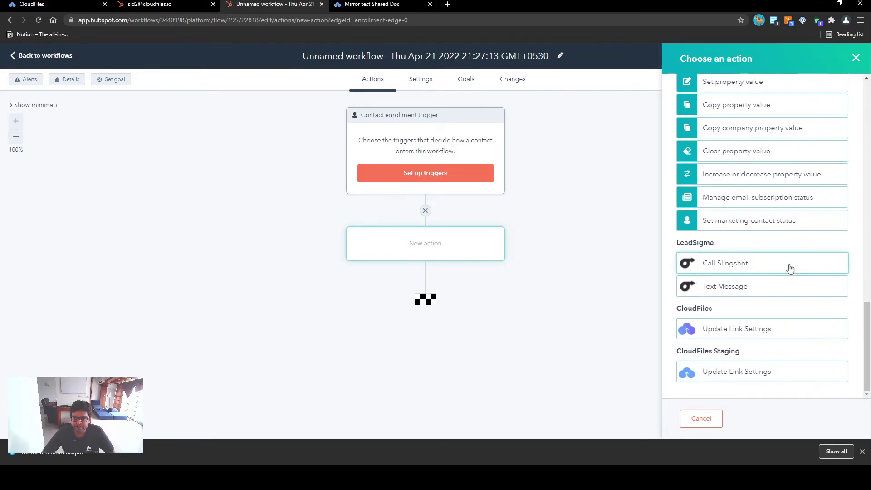
left_click(729, 335)
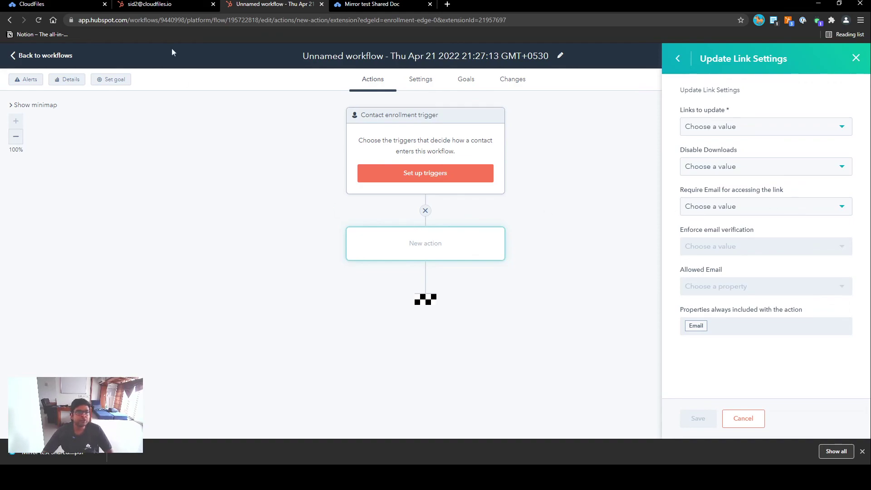
left_click(176, 5)
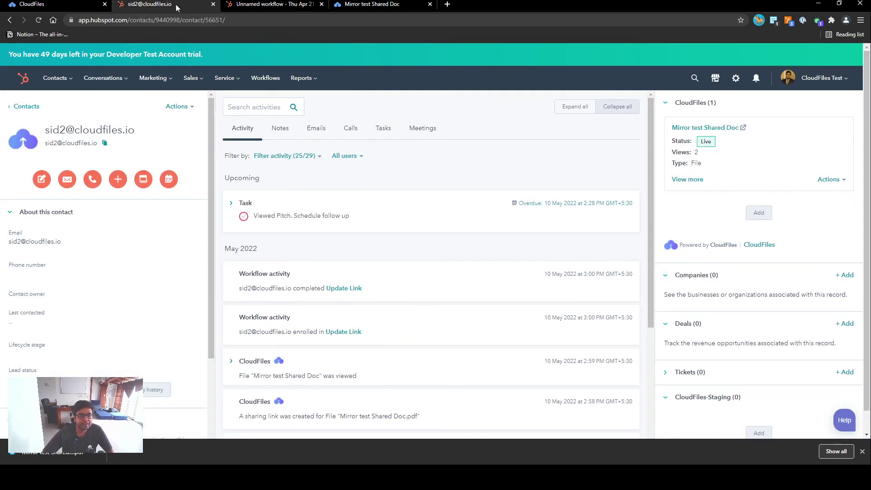